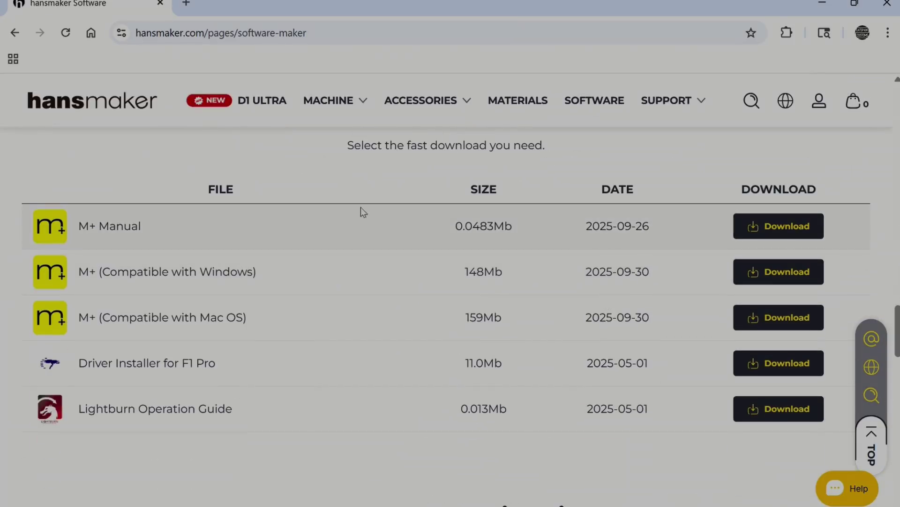
Download the Windows-compatible M+ software and open the downloaded archive from the download history
{"action": "left_click", "coordinate": [782, 270]}
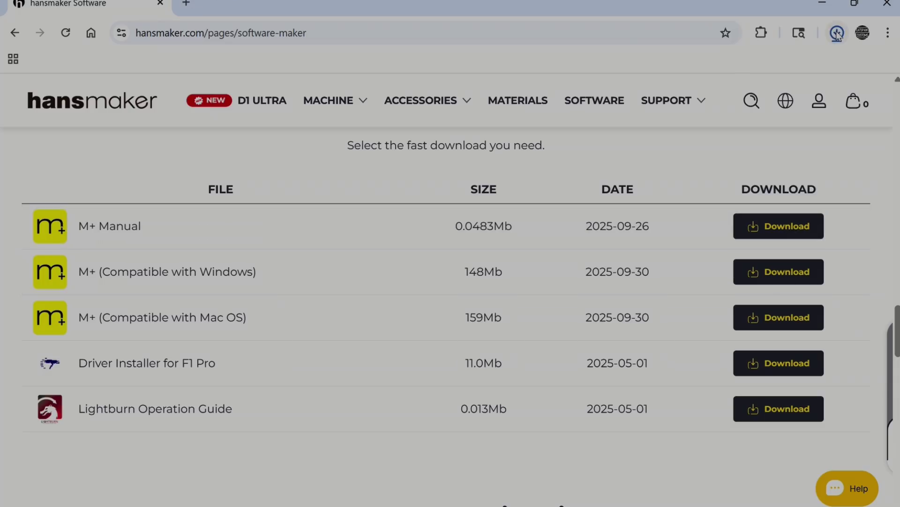
{"action": "left_click", "coordinate": [837, 33]}
{"action": "left_click", "coordinate": [420, 180]}
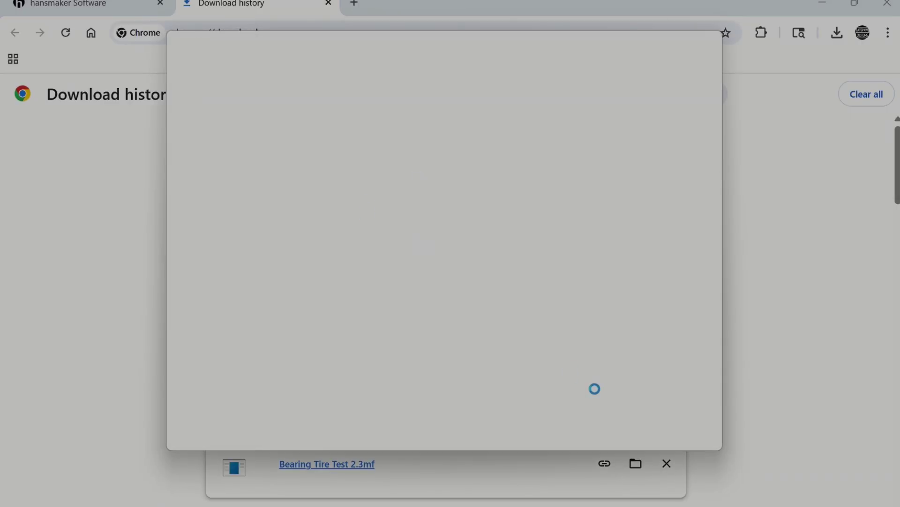
Extract all files from the hansmaker M+ Software archive to the suggested Downloads folder
{"action": "double_click", "coordinate": [369, 183]}
{"action": "left_click", "coordinate": [411, 289]}
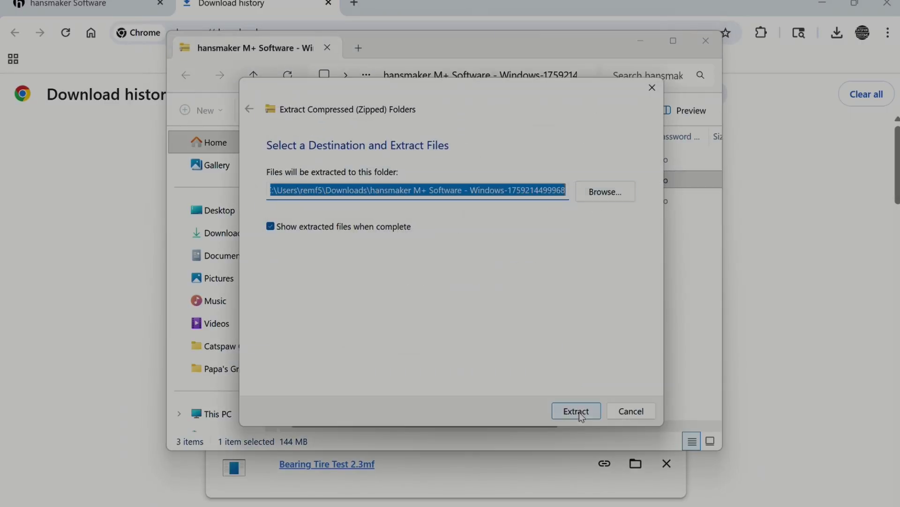
{"action": "left_click", "coordinate": [575, 410]}
Run the extracted M+ installer despite the SmartScreen block and complete the setup in English
{"action": "double_click", "coordinate": [381, 195]}
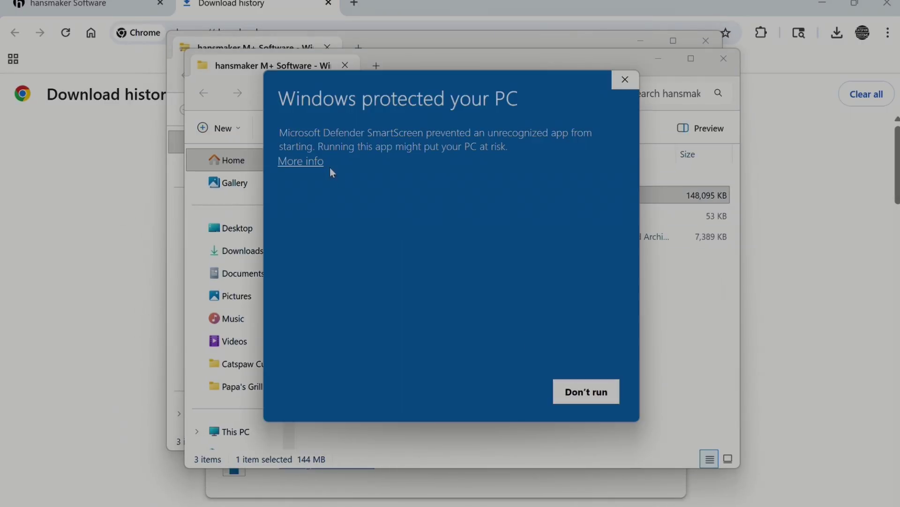
{"action": "left_click", "coordinate": [312, 163]}
{"action": "left_click", "coordinate": [498, 389]}
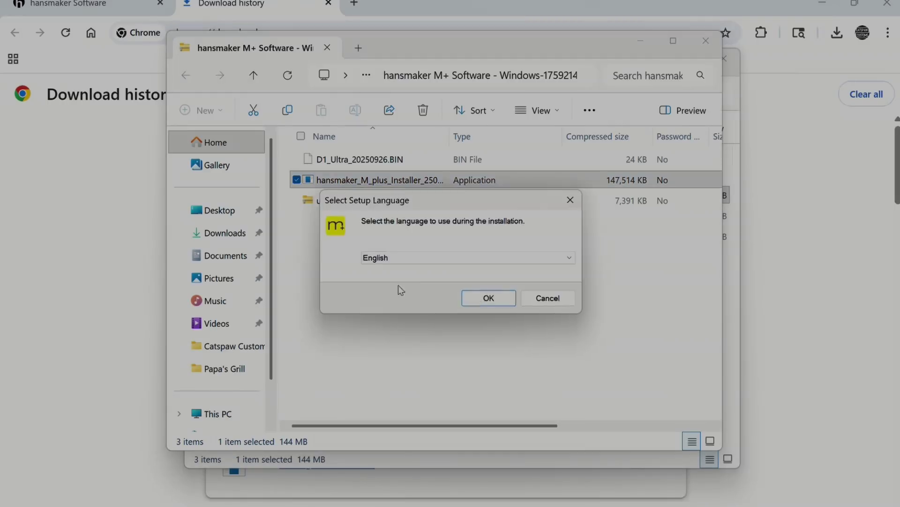
{"action": "left_click", "coordinate": [486, 297]}
{"action": "left_click", "coordinate": [573, 406]}
{"action": "left_click", "coordinate": [569, 405]}
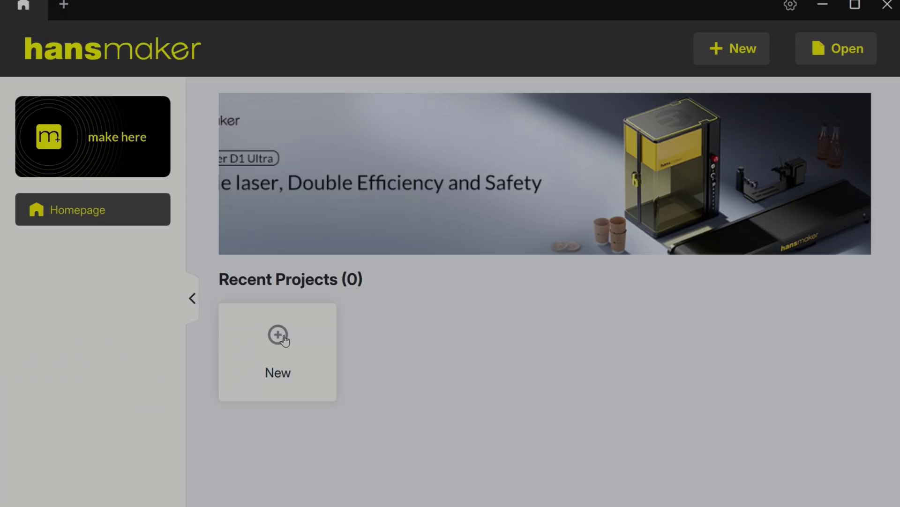
Create a new project and connect it over LAN to the D1 Ultra at 10.201.126.1
{"action": "left_click", "coordinate": [283, 338]}
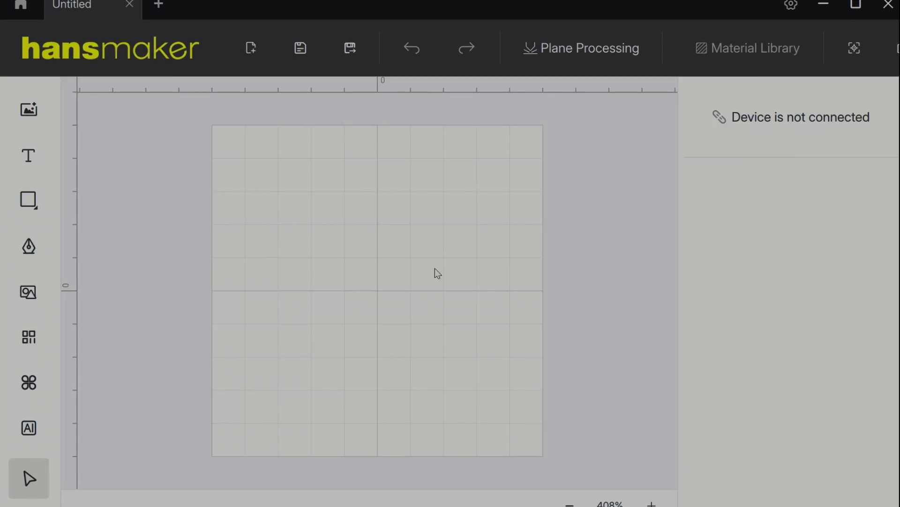
{"action": "left_click", "coordinate": [771, 126]}
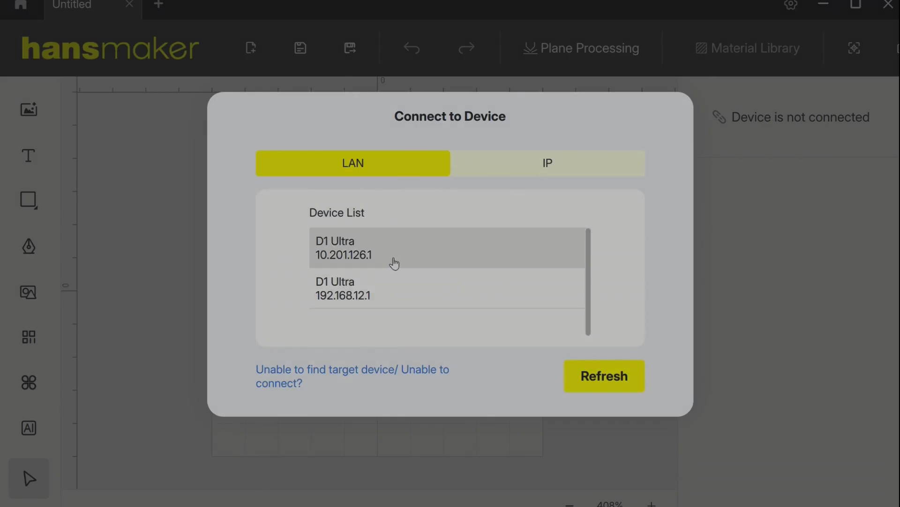
{"action": "left_click", "coordinate": [389, 253]}
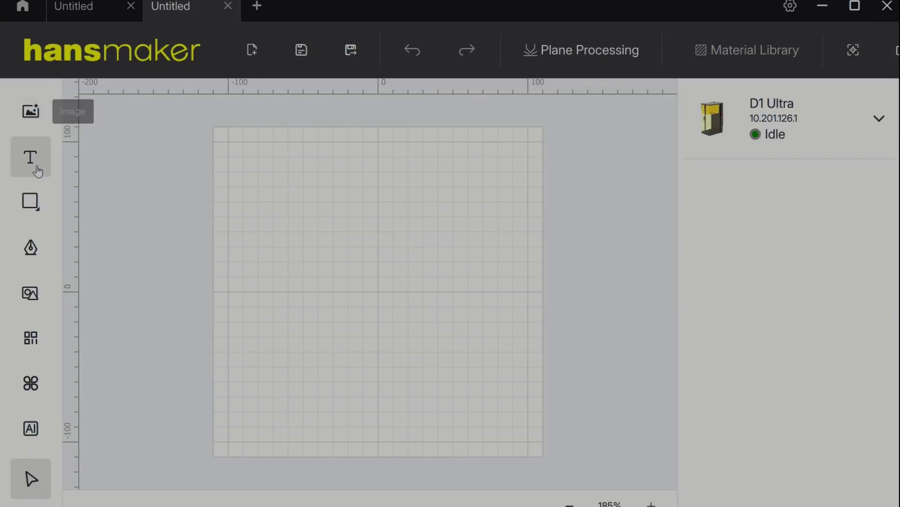
Examine the drawing shape options, shape library, barcode generator and available process modes
{"action": "left_click", "coordinate": [30, 201]}
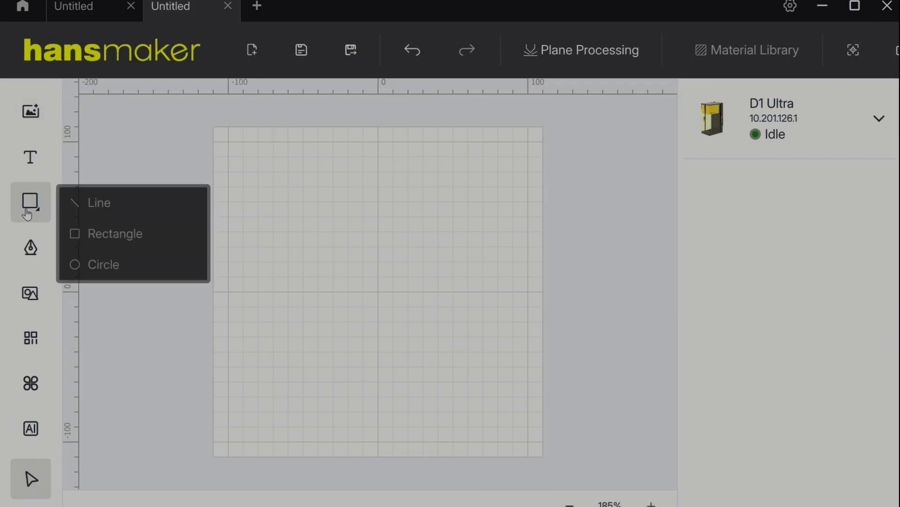
{"action": "left_click", "coordinate": [39, 208]}
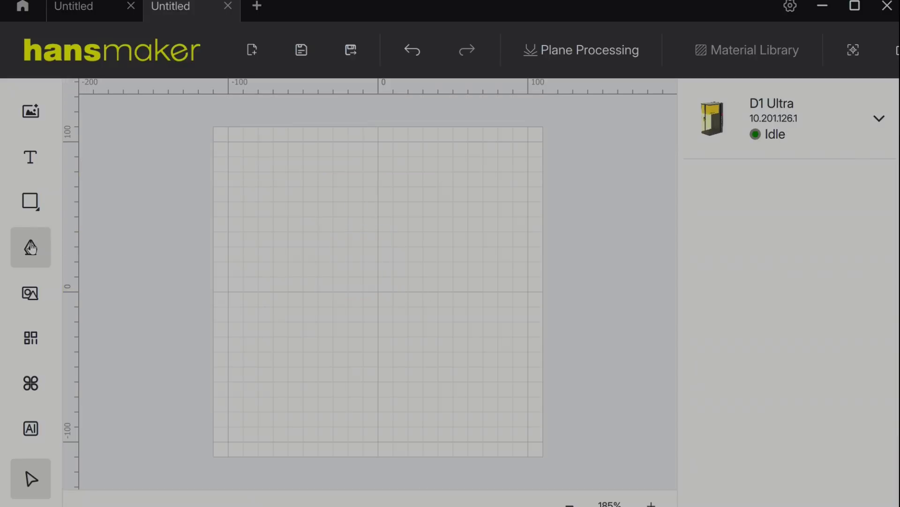
{"action": "key", "text": "s"}
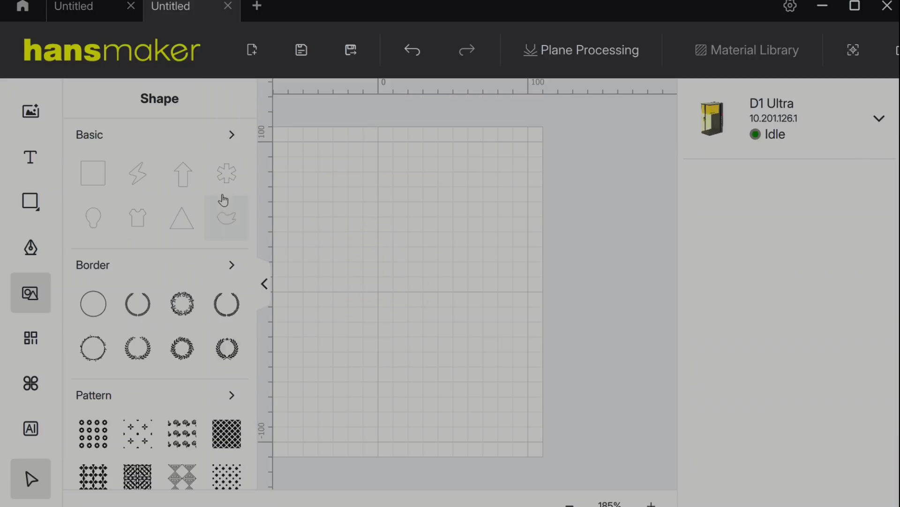
{"action": "scroll", "coordinate": [224, 200], "scroll_direction": "down", "scroll_amount": 6}
{"action": "key", "text": "b"}
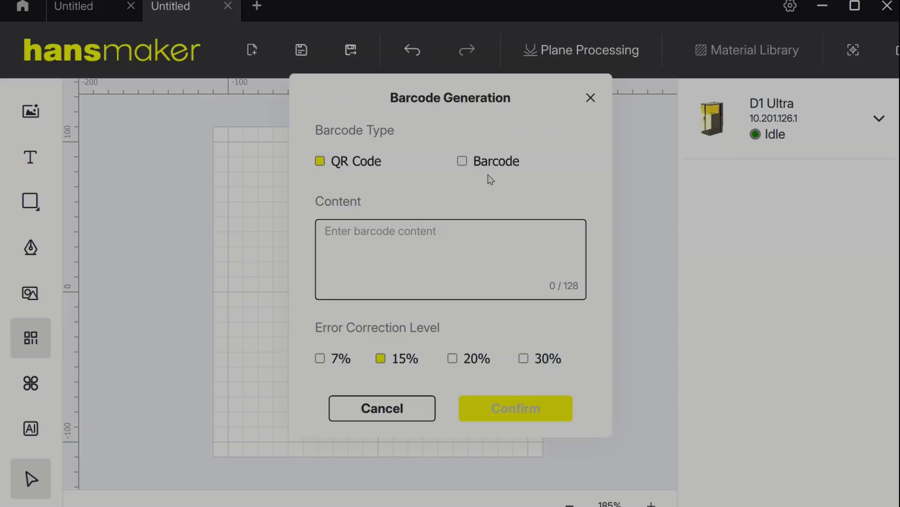
{"action": "left_click", "coordinate": [463, 161]}
{"action": "key", "text": "Escape"}
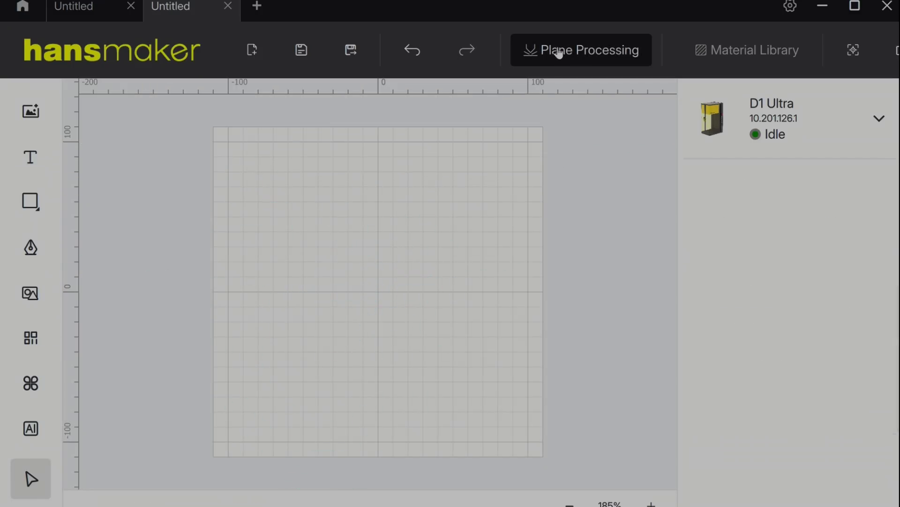
{"action": "left_click", "coordinate": [558, 52]}
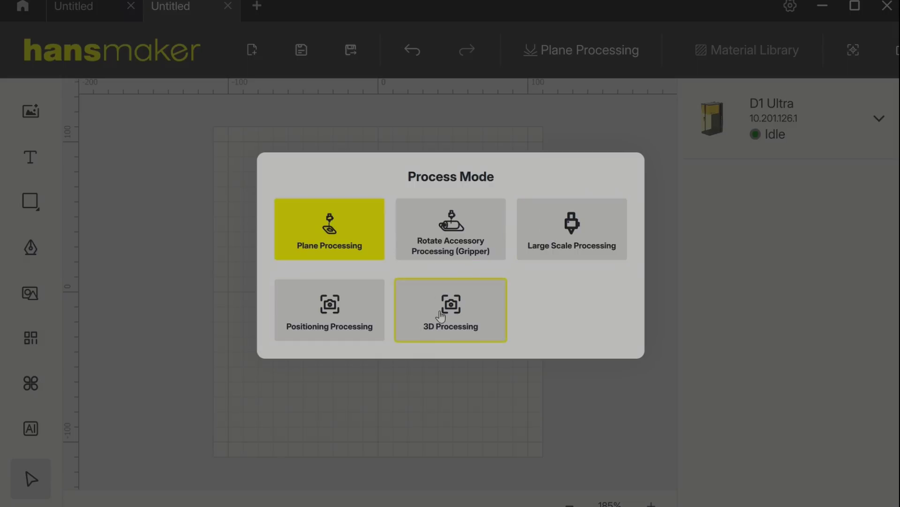
{"action": "left_click", "coordinate": [590, 120]}
Switch the buzzer, focus laser and safety gate on and back off in the device settings
{"action": "left_click", "coordinate": [880, 119]}
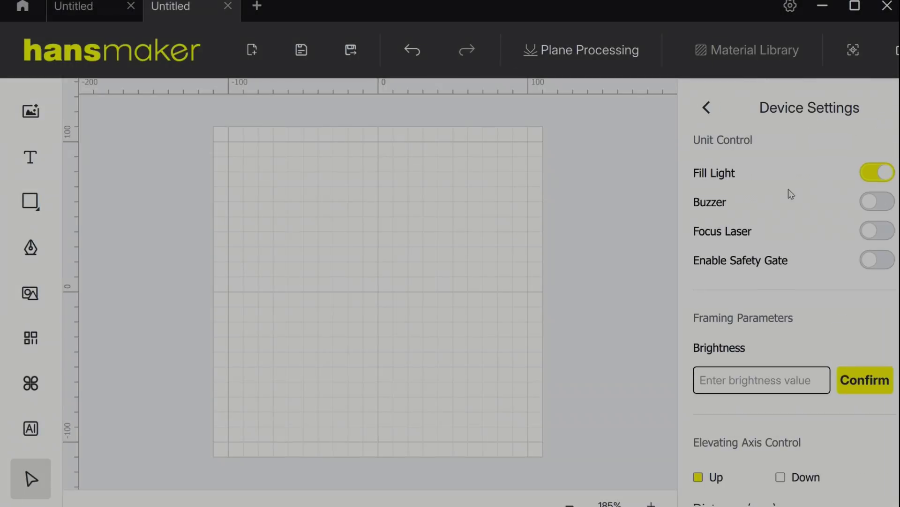
{"action": "left_click", "coordinate": [876, 205]}
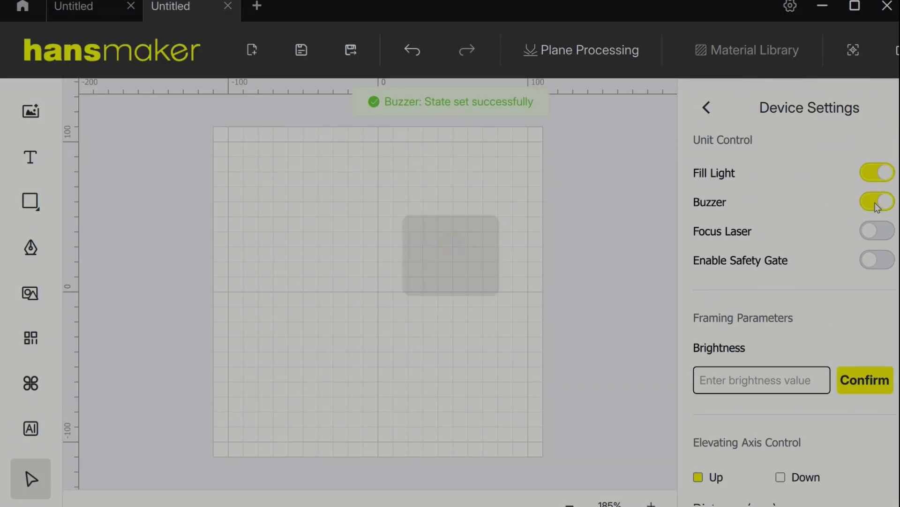
{"action": "left_click", "coordinate": [876, 203]}
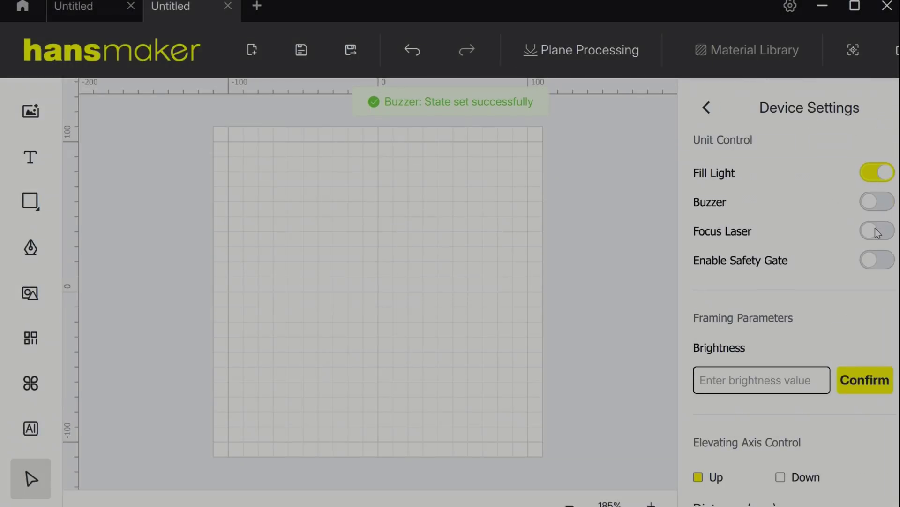
{"action": "left_click", "coordinate": [877, 231]}
{"action": "left_click", "coordinate": [878, 232]}
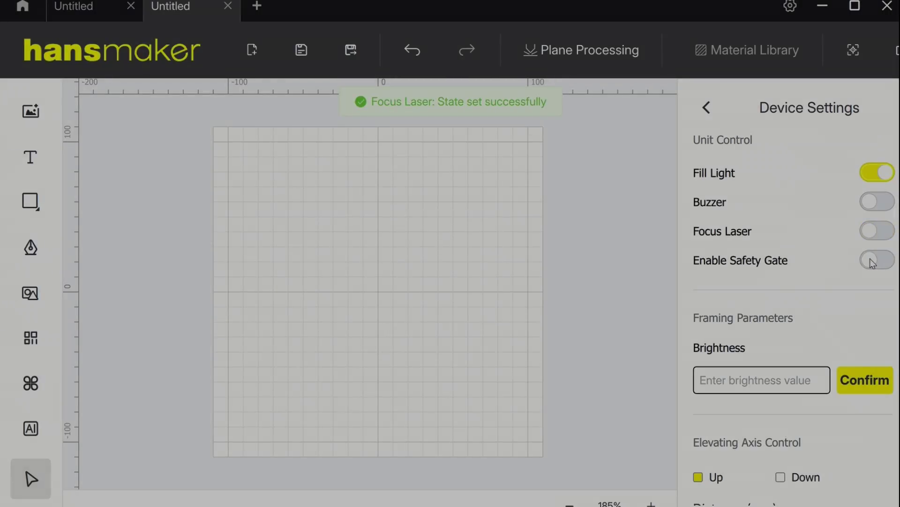
{"action": "left_click", "coordinate": [875, 262]}
{"action": "left_click", "coordinate": [874, 262]}
Auto-focus the laser, accepting the motor reset, and update the canvas background with the camera view
{"action": "left_click", "coordinate": [853, 50]}
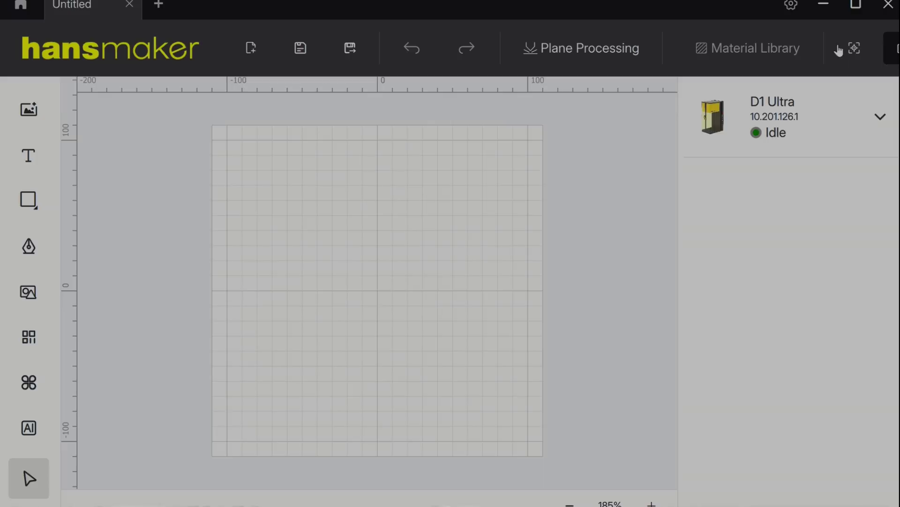
{"action": "left_click", "coordinate": [854, 49]}
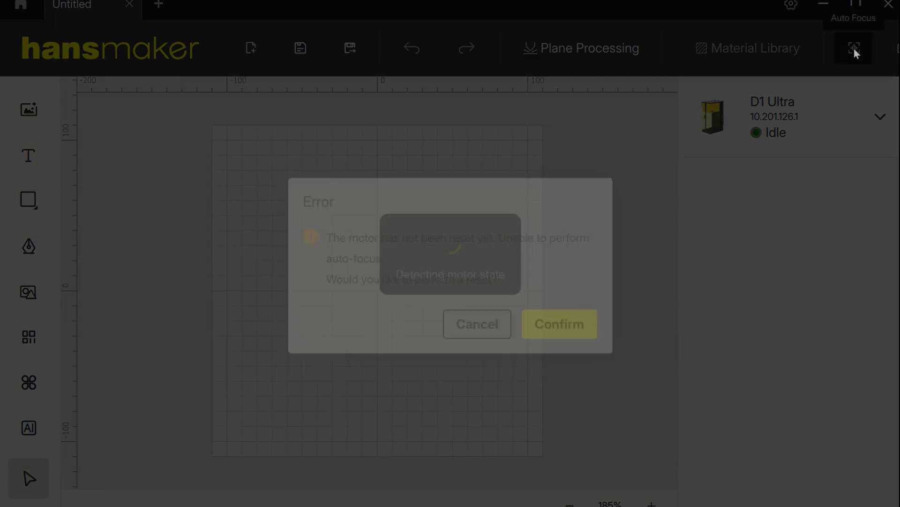
{"action": "left_click", "coordinate": [560, 333]}
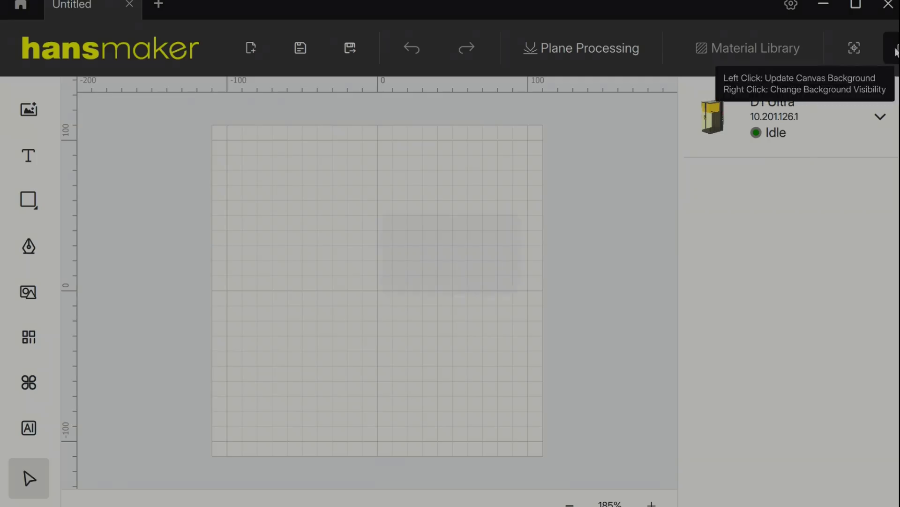
{"action": "left_click", "coordinate": [855, 48]}
Place the text HELLO near the board's upper-left corner at about X -72, Y 76 mm and set it to Fill Engrave
{"action": "left_click", "coordinate": [291, 201]}
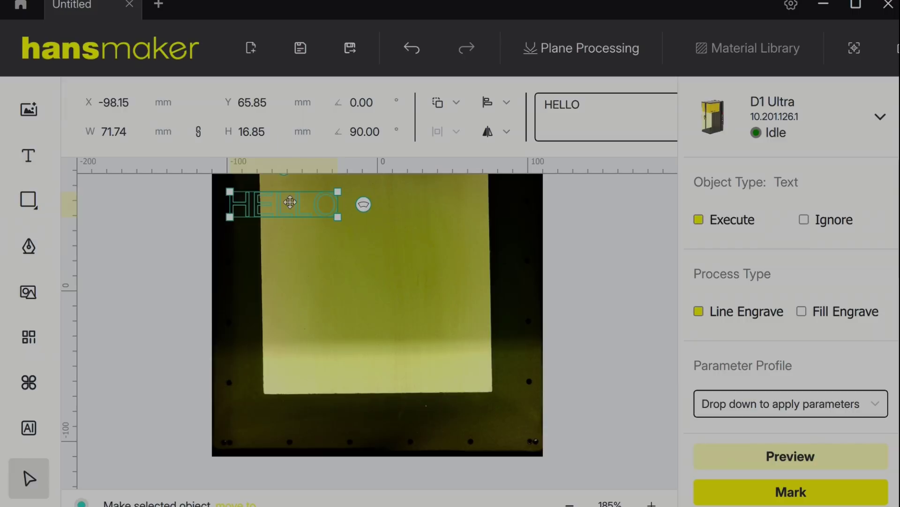
{"action": "scroll", "coordinate": [329, 191], "scroll_direction": "down", "scroll_amount": 3}
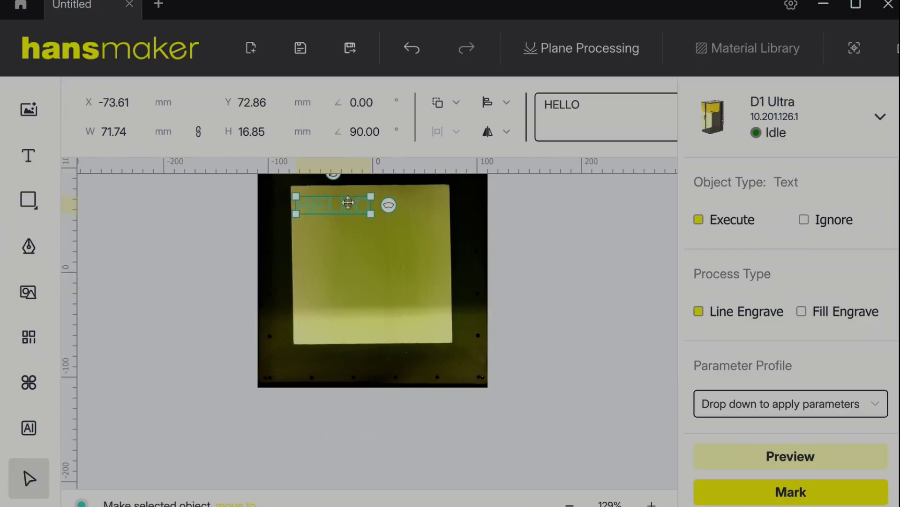
{"action": "left_click", "coordinate": [800, 311]}
Browse the material categories and apply the Basswood Plywood - Diode preset for 70% power and 1200 mm/s to the text
{"action": "left_click", "coordinate": [742, 50]}
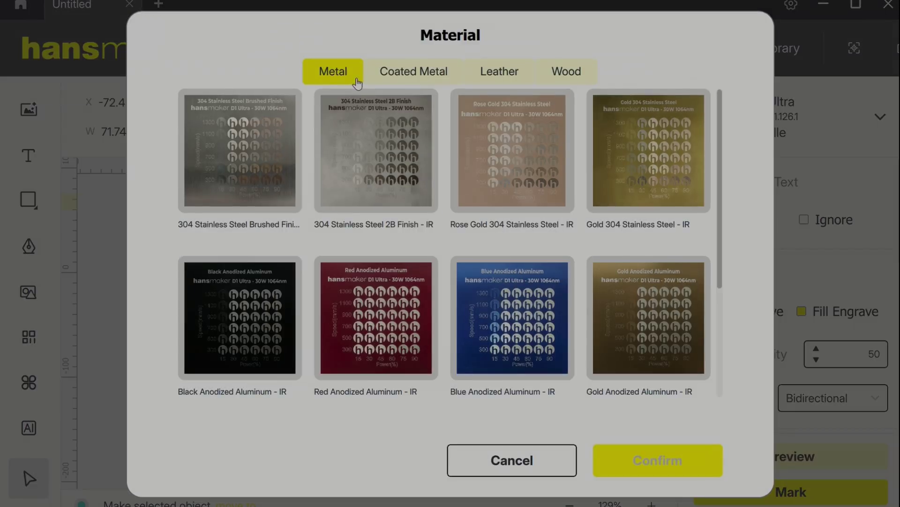
{"action": "scroll", "coordinate": [497, 263], "scroll_direction": "down", "scroll_amount": 3}
{"action": "left_click", "coordinate": [424, 73]}
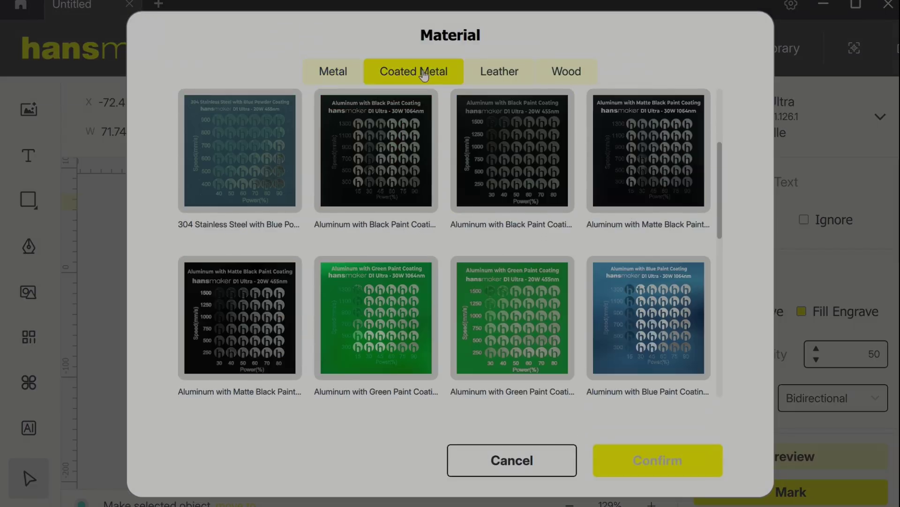
{"action": "left_click", "coordinate": [499, 74]}
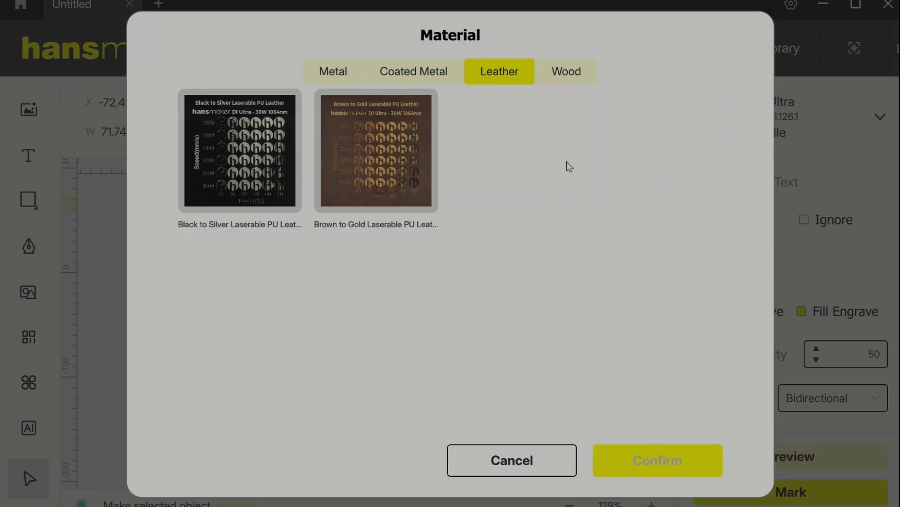
{"action": "left_click", "coordinate": [553, 75]}
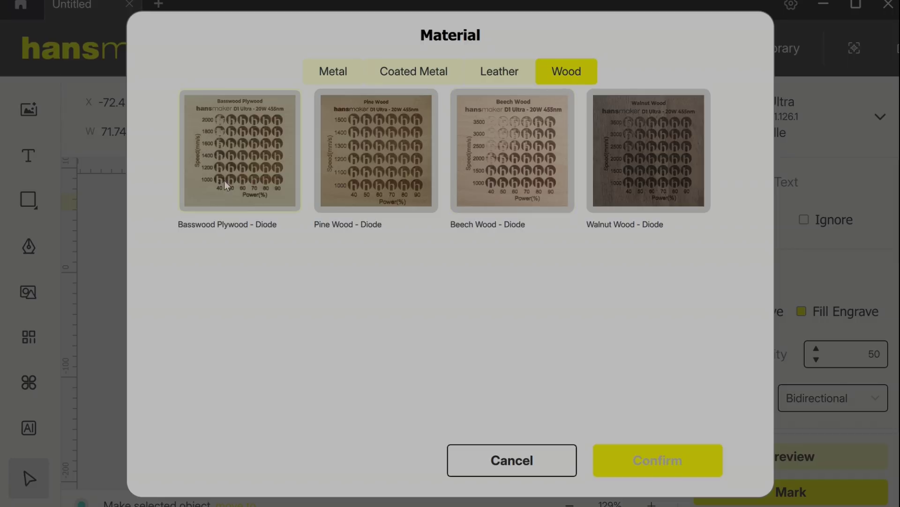
{"action": "left_click", "coordinate": [267, 169]}
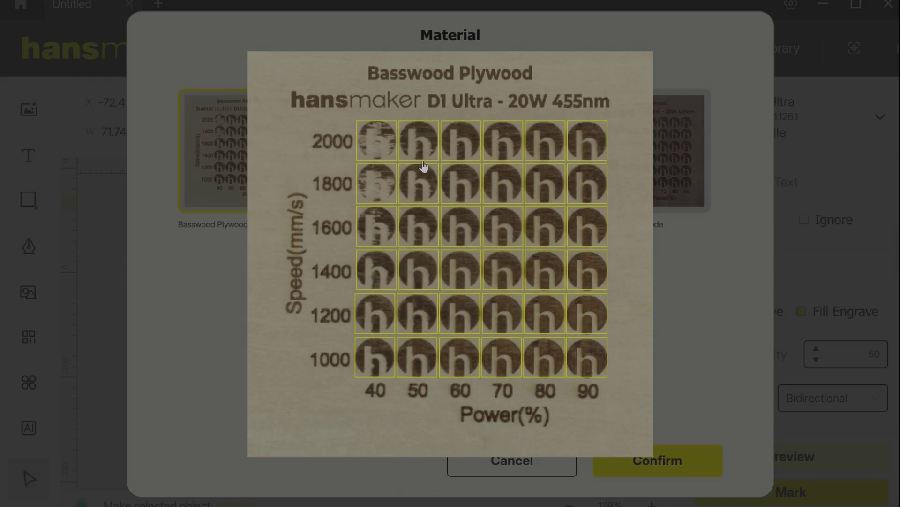
{"action": "left_click", "coordinate": [509, 314]}
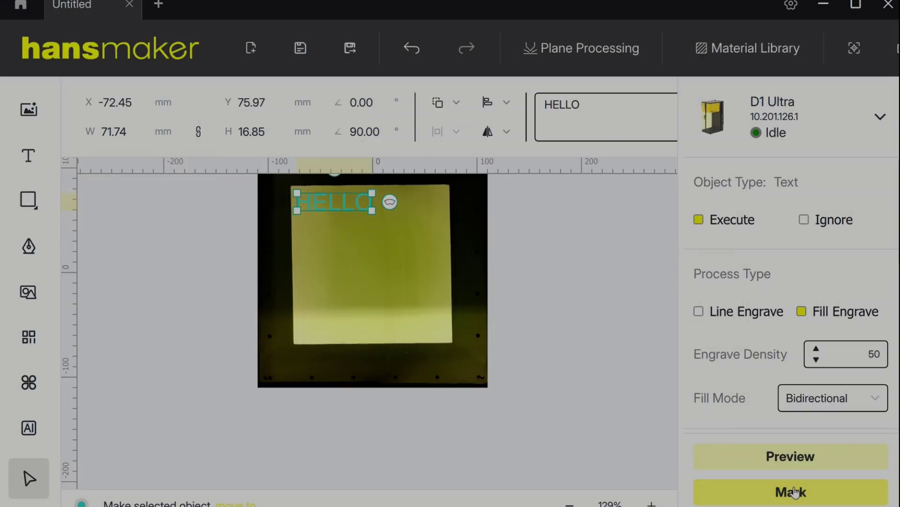
Check the laser parameters of the HELLO text and start marking it, accepting the fire hazard warning
{"action": "scroll", "coordinate": [719, 317], "scroll_direction": "down", "scroll_amount": 5}
{"action": "scroll", "coordinate": [811, 334], "scroll_direction": "down", "scroll_amount": 3}
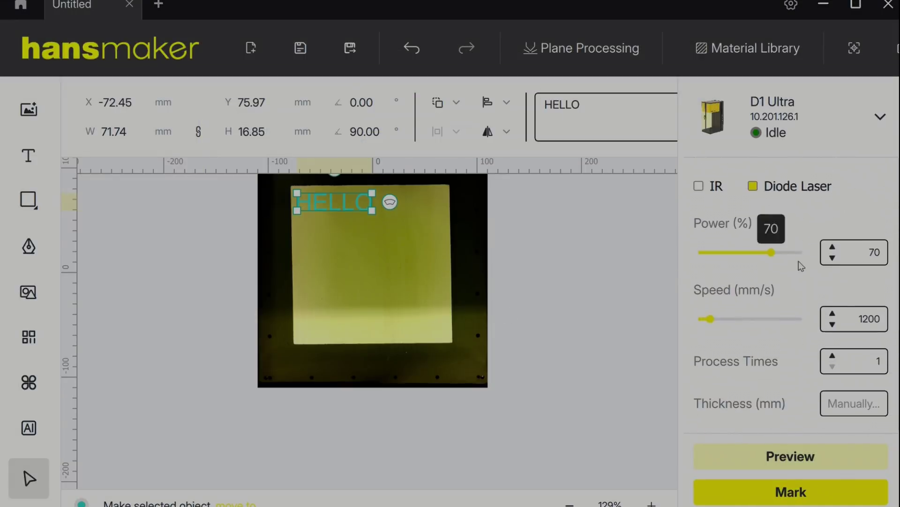
{"action": "left_click", "coordinate": [806, 487]}
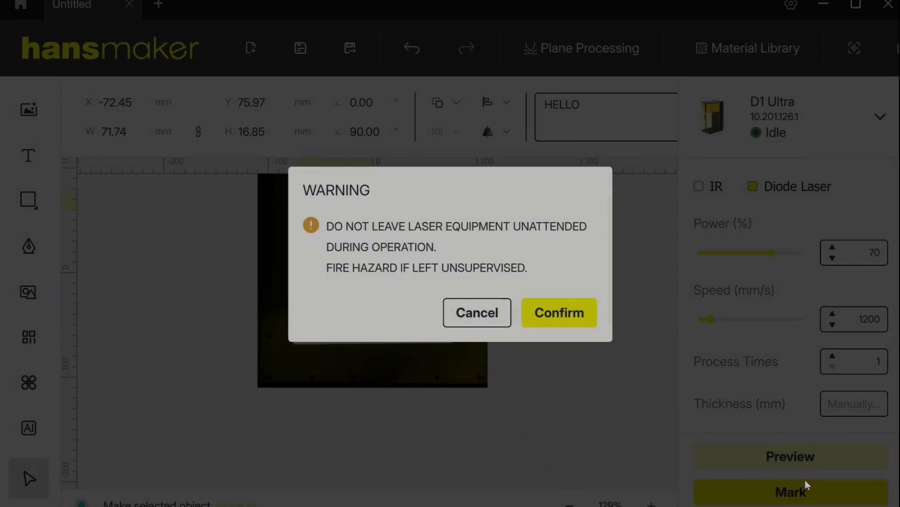
{"action": "left_click", "coordinate": [553, 316]}
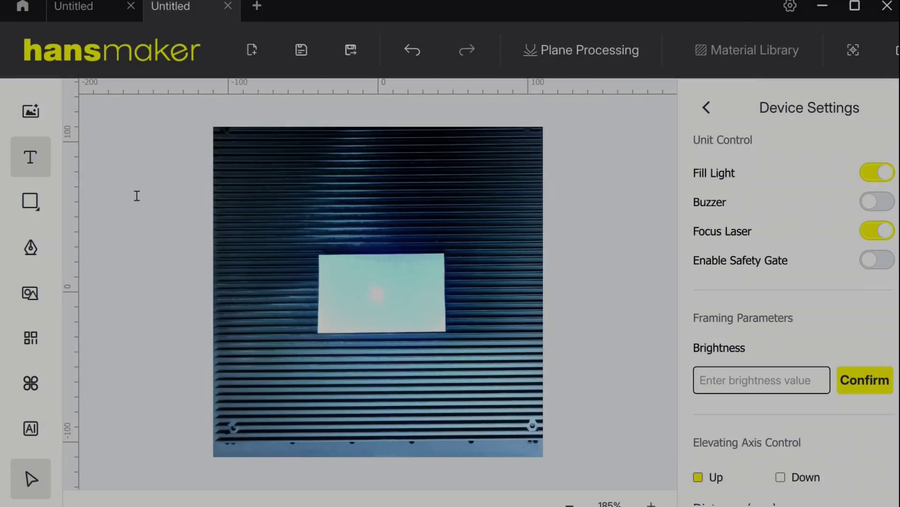
Place the text HELLO on the small card at about X -33, Y 8 mm and set it to Fill Engrave
{"action": "key", "text": "ctrl+v"}
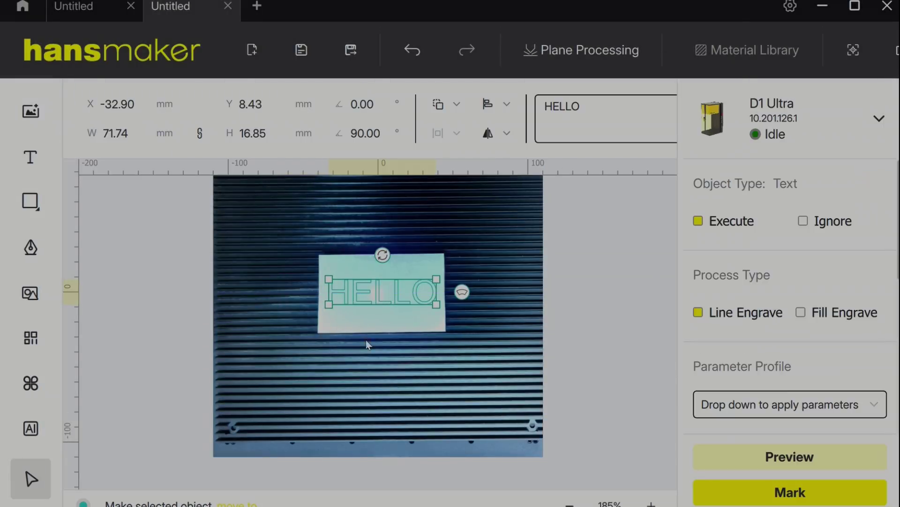
{"action": "left_click", "coordinate": [801, 312]}
{"action": "scroll", "coordinate": [802, 341], "scroll_direction": "down", "scroll_amount": 5}
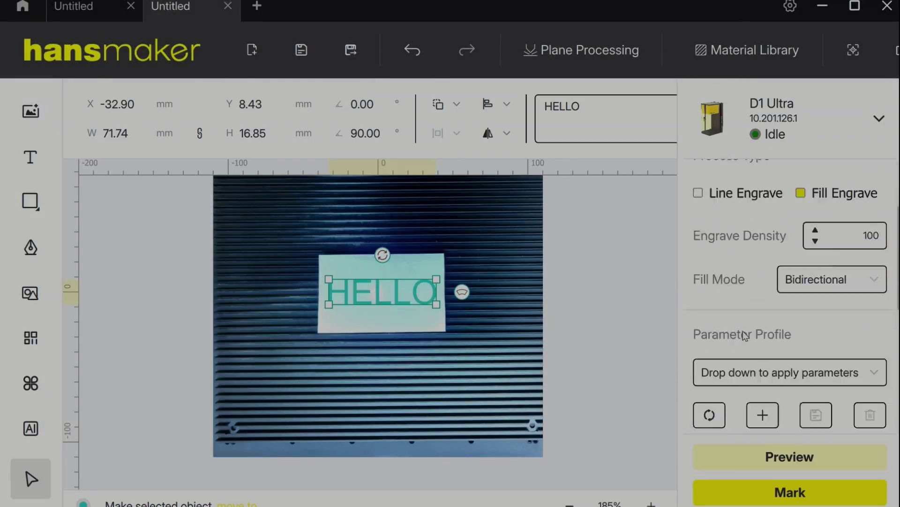
Set the HELLO text to IR laser, 100% power, 100 mm/s and 25 process times, and preview its framing at 2000 mm/s
{"action": "left_click", "coordinate": [884, 254]}
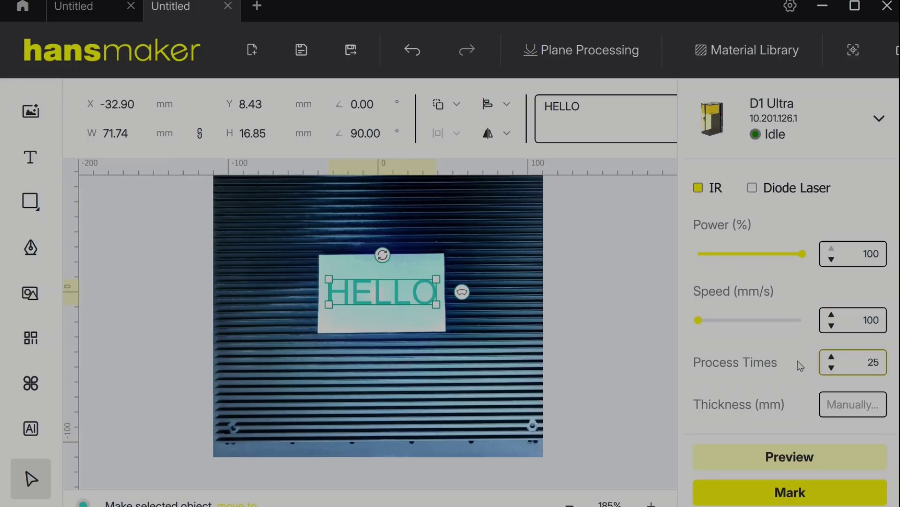
{"action": "left_click", "coordinate": [803, 458]}
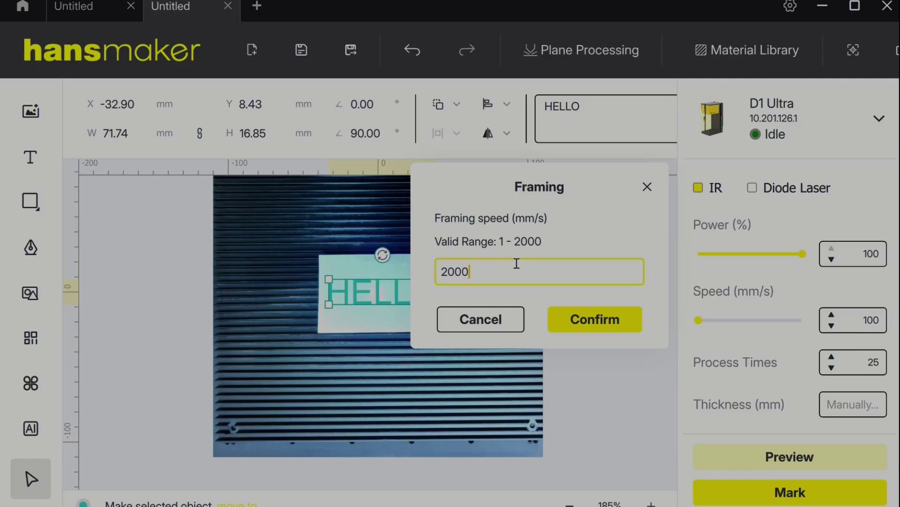
{"action": "left_click", "coordinate": [585, 320]}
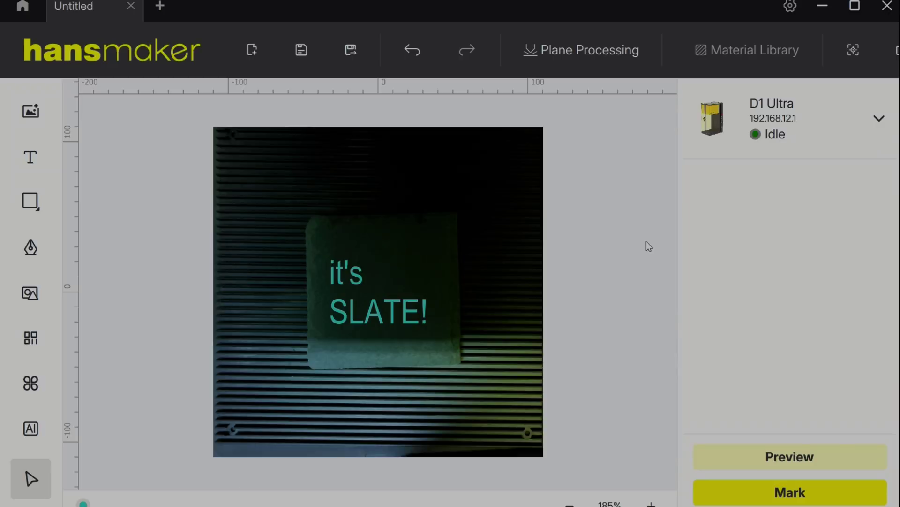
Start marking the "it's SLATE!" text on the slate coaster, accepting the fire hazard warning
{"action": "left_click", "coordinate": [735, 494]}
{"action": "left_click", "coordinate": [552, 305]}
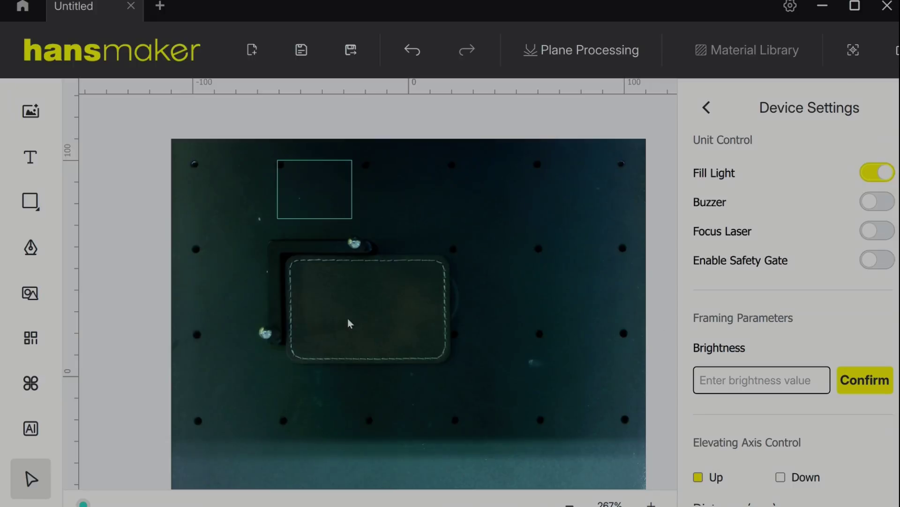
Add the two-line text CATSPAW CUSTOMS with Fill Engrave and fit it inside the leather patch at about 66 by 39 mm
{"action": "left_click", "coordinate": [297, 311]}
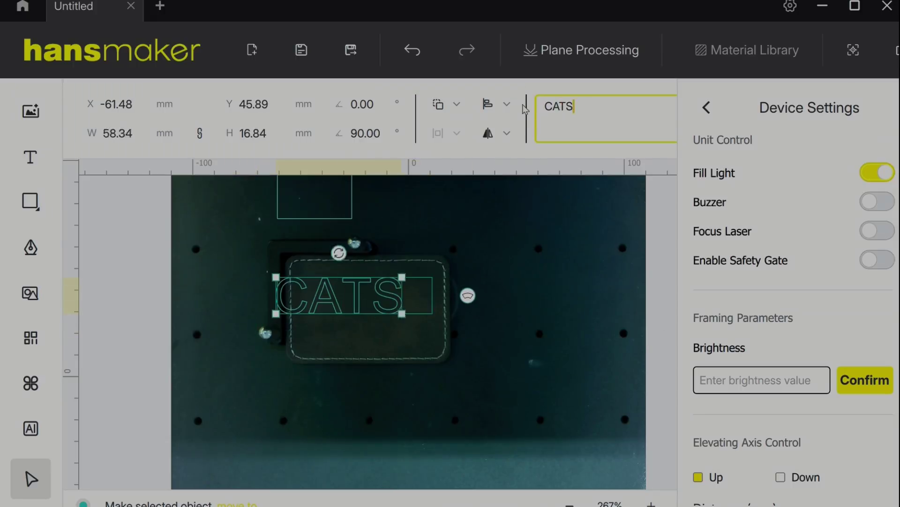
{"action": "left_click", "coordinate": [711, 107]}
{"action": "left_click", "coordinate": [801, 311]}
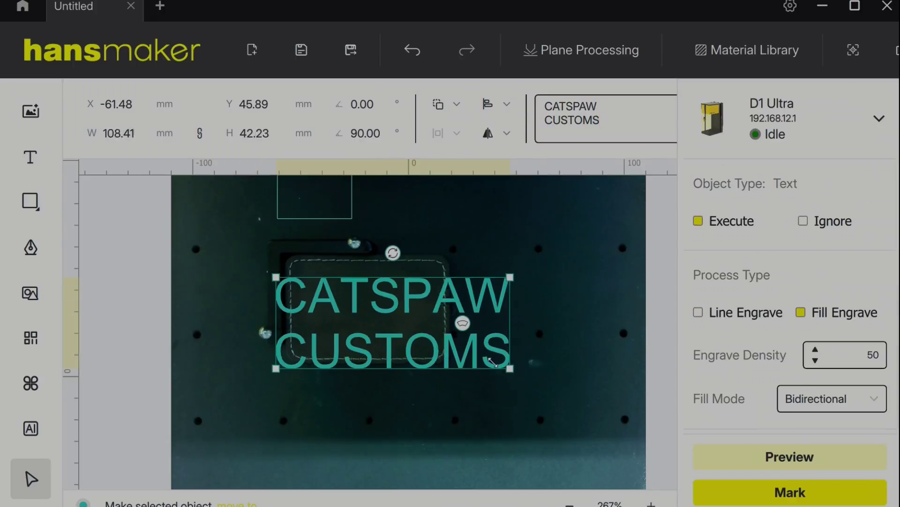
{"action": "left_click_drag", "start_coordinate": [508, 376], "coordinate": [446, 342]}
{"action": "left_click_drag", "start_coordinate": [371, 310], "coordinate": [370, 323]}
Apply the Brown to Gold Laserable PU Leather preset for 25% power and 2100 mm/s to the CATSPAW CUSTOMS text
{"action": "left_click", "coordinate": [733, 51]}
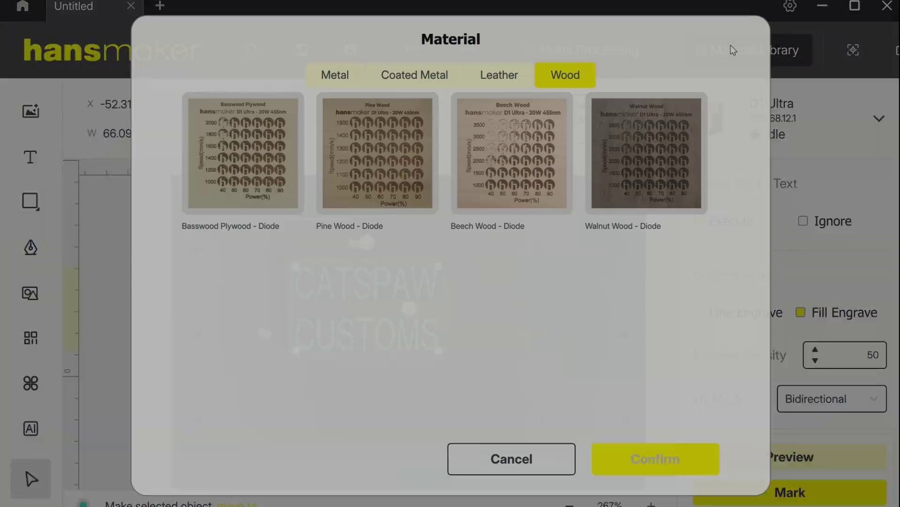
{"action": "left_click", "coordinate": [488, 74]}
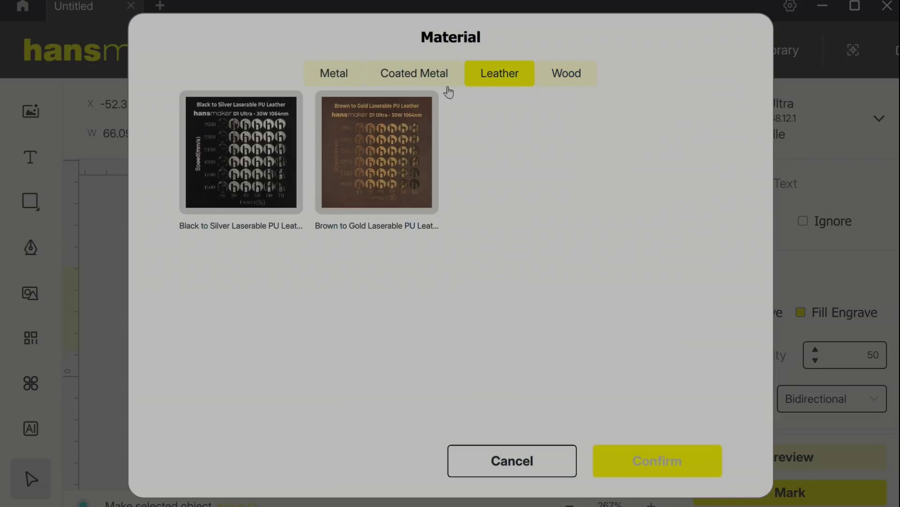
{"action": "left_click", "coordinate": [378, 145]}
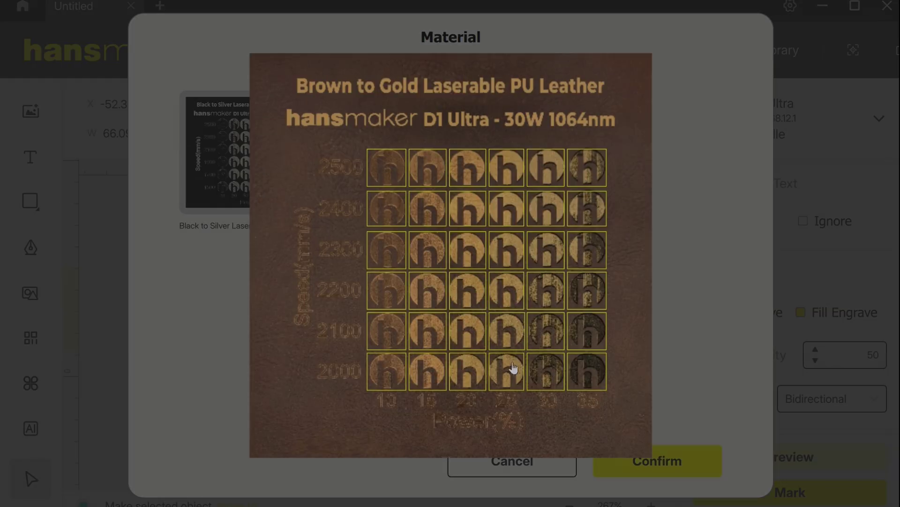
{"action": "left_click", "coordinate": [658, 461]}
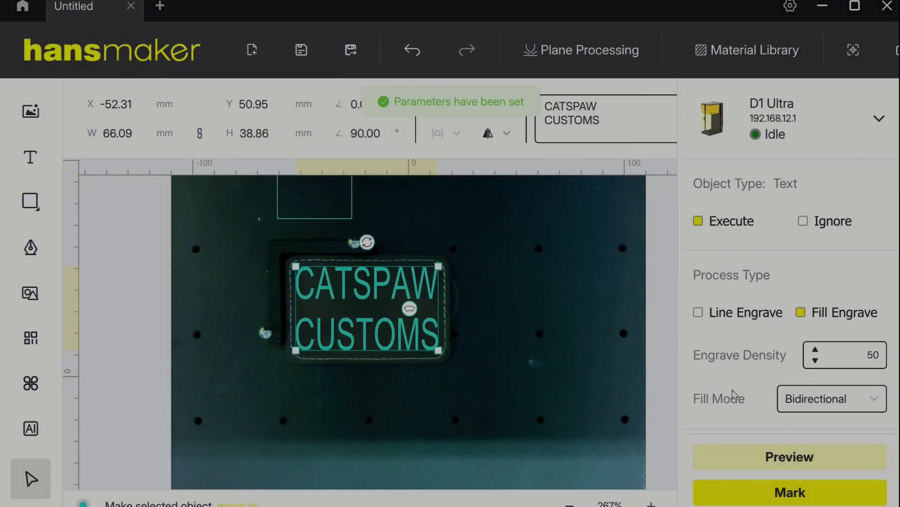
Check the laser parameters of the CATSPAW CUSTOMS text and preview its framing on the leather patch
{"action": "scroll", "coordinate": [803, 430], "scroll_direction": "down", "scroll_amount": 10}
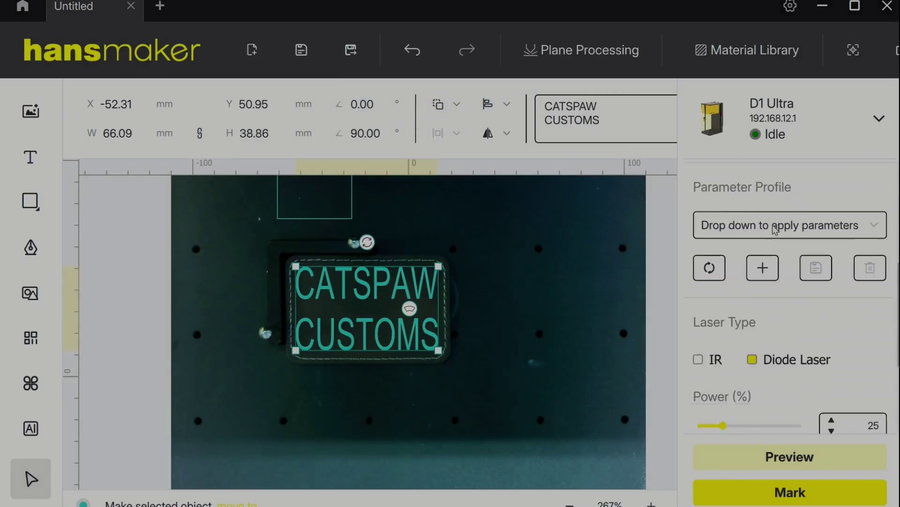
{"action": "left_click", "coordinate": [797, 465]}
{"action": "left_click", "coordinate": [618, 323]}
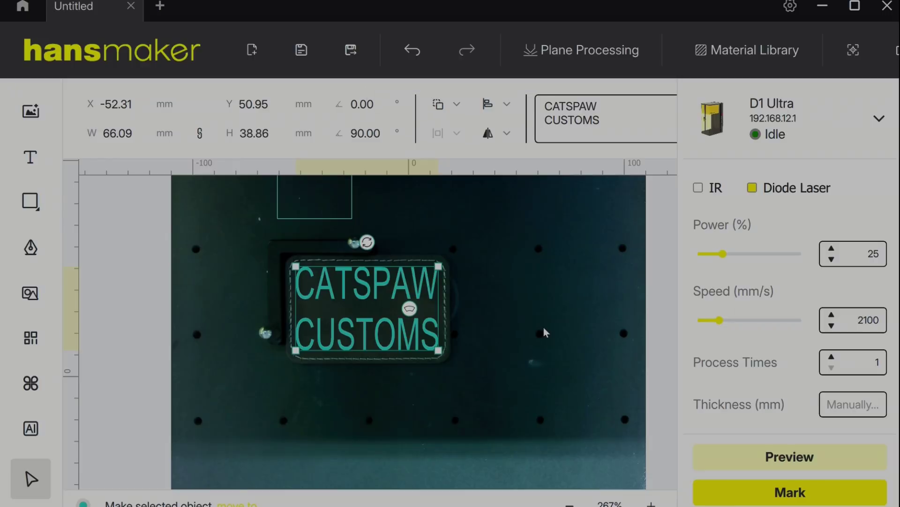
Deselect the text and start marking the leather patch, accepting the fire hazard warning
{"action": "left_click", "coordinate": [544, 333]}
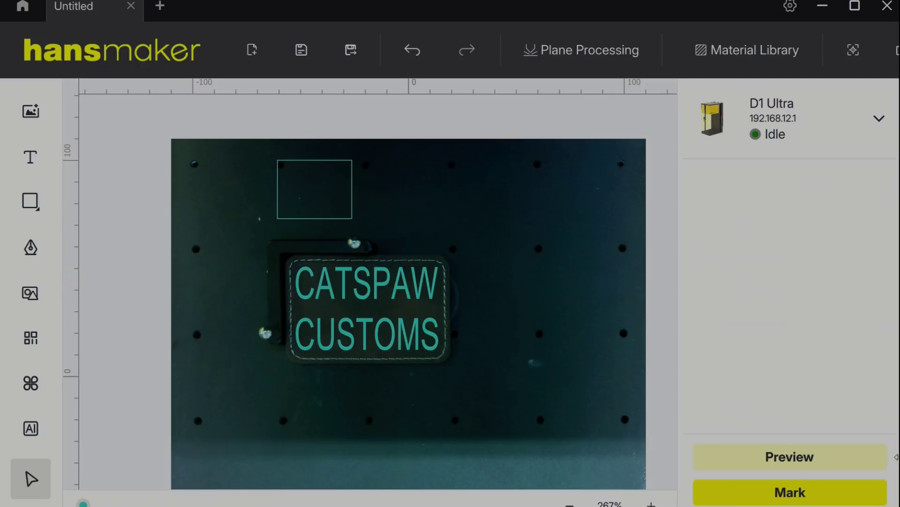
{"action": "left_click", "coordinate": [790, 492]}
{"action": "left_click", "coordinate": [537, 310]}
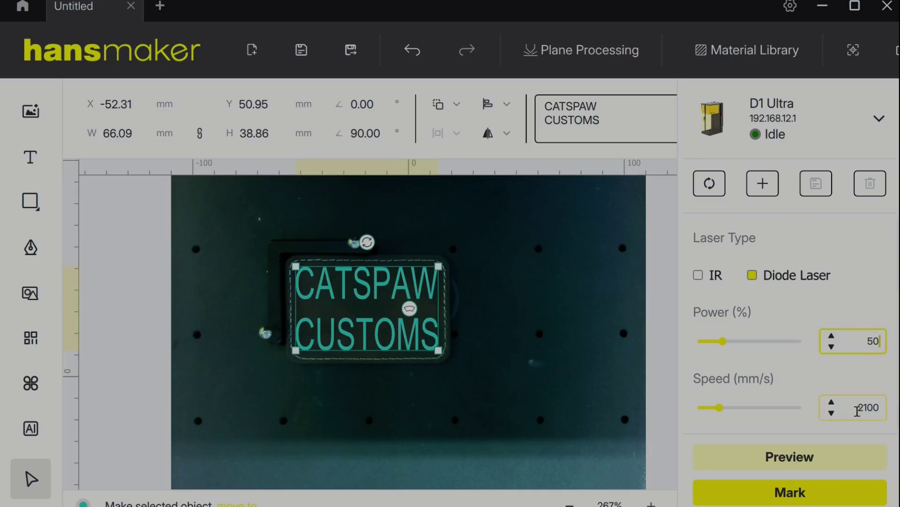
Set the CATSPAW CUSTOMS text's diode laser power to 50% and mark the patch again
{"action": "left_click", "coordinate": [790, 492]}
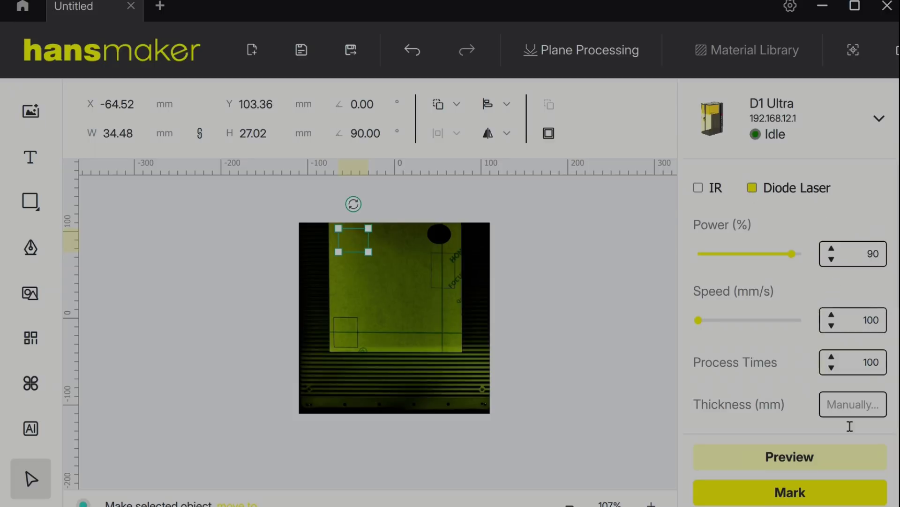
Start marking the small rectangle with the diode laser at 90% power, 100 mm/s and 100 process times, accepting the fire hazard warning
{"action": "left_click", "coordinate": [793, 495]}
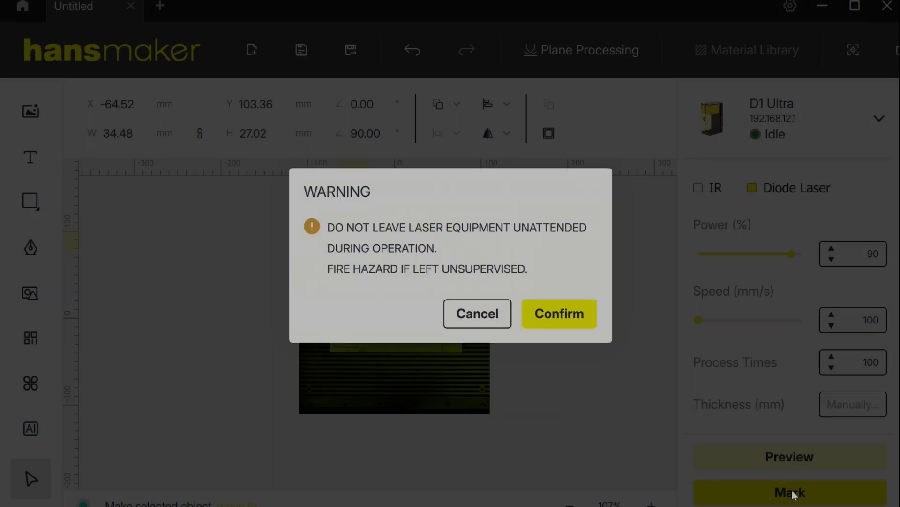
{"action": "left_click", "coordinate": [580, 317]}
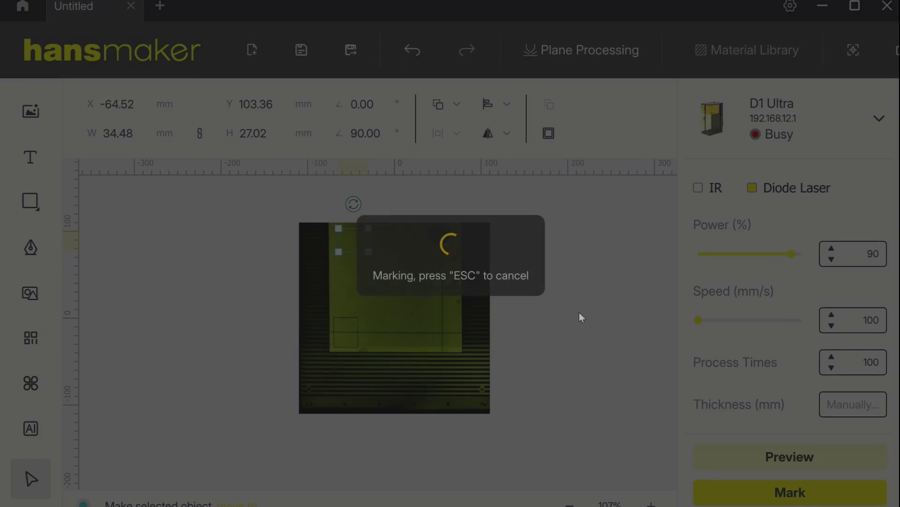